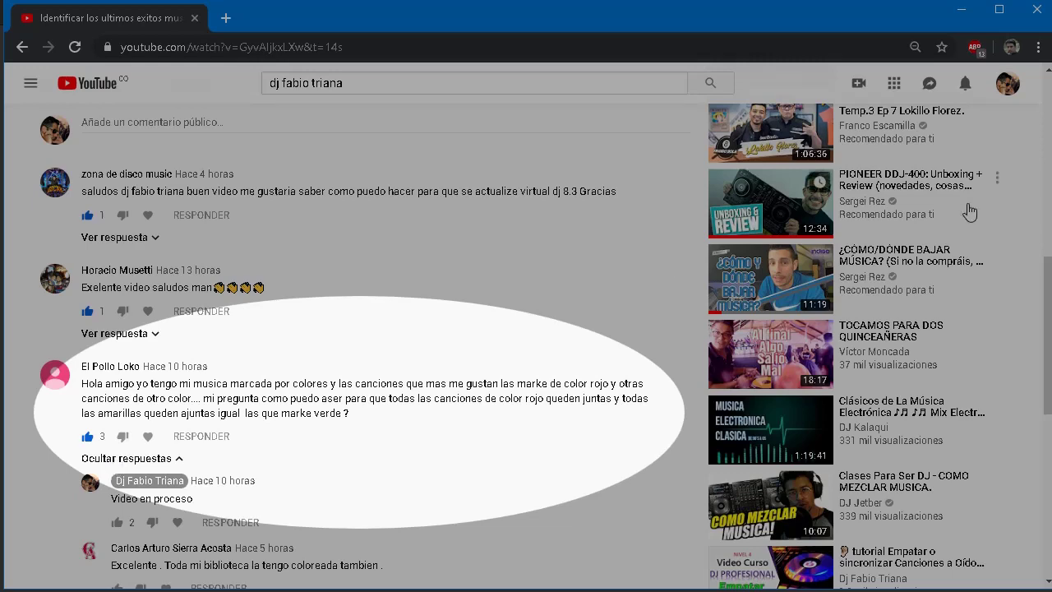
pyautogui.moveTo(1048, 274); pyautogui.dragTo(1049, 279)
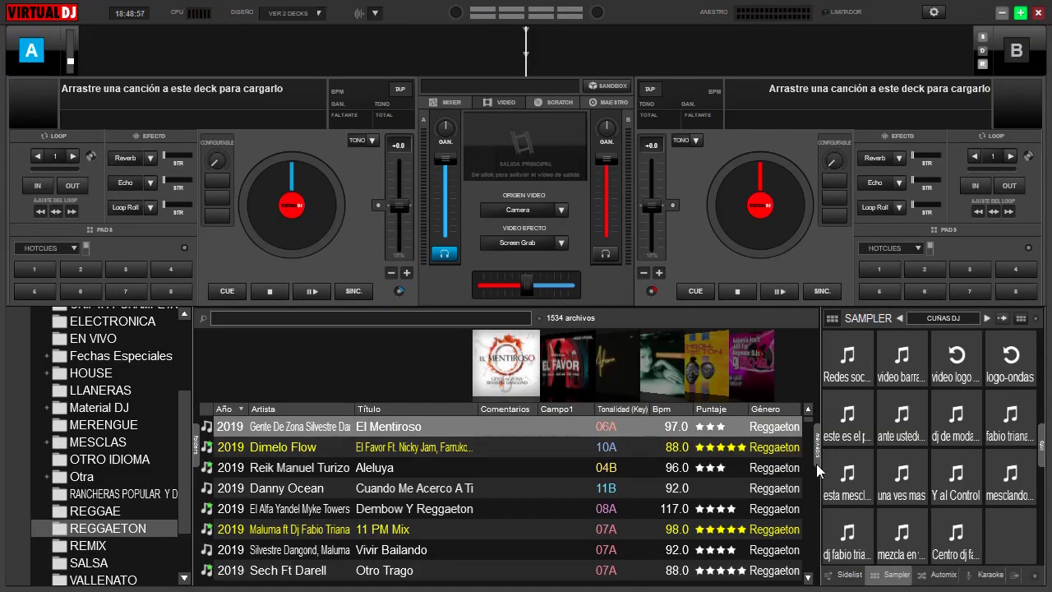
# - Select the Dimelo Flow song and look through the REGGAETON folder's list for tracks marked in different colours
pyautogui.click(388, 525)
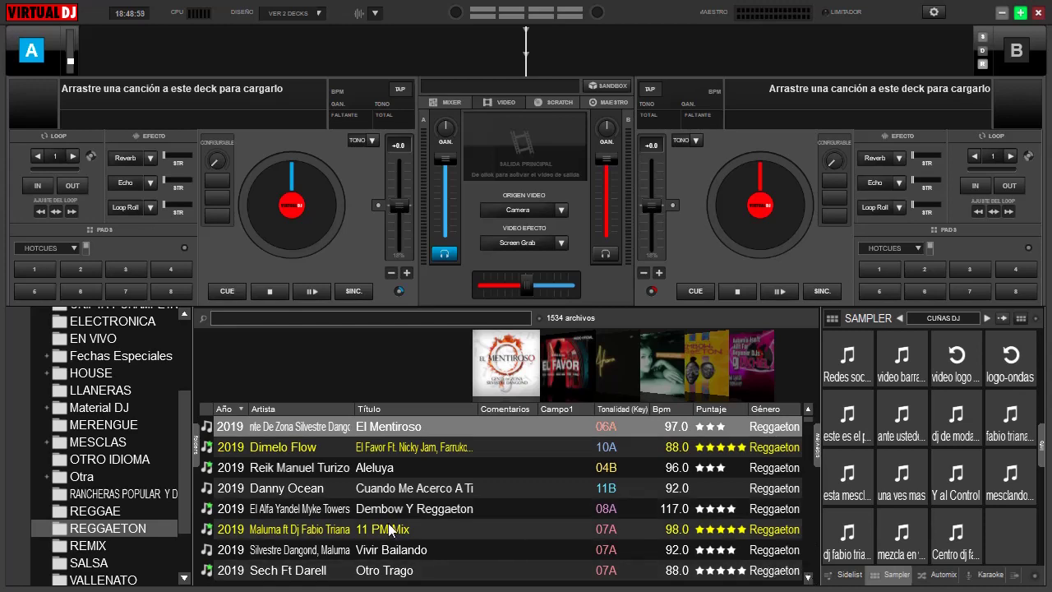
pyautogui.click(418, 445)
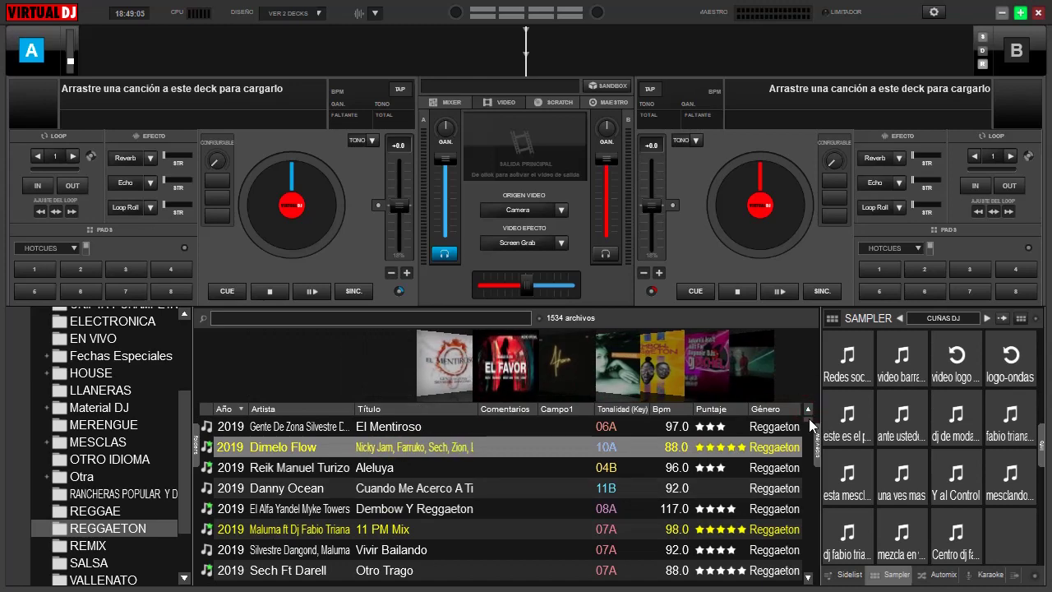
pyautogui.scroll(-3, 810, 425)
pyautogui.scroll(-5, 810, 427)
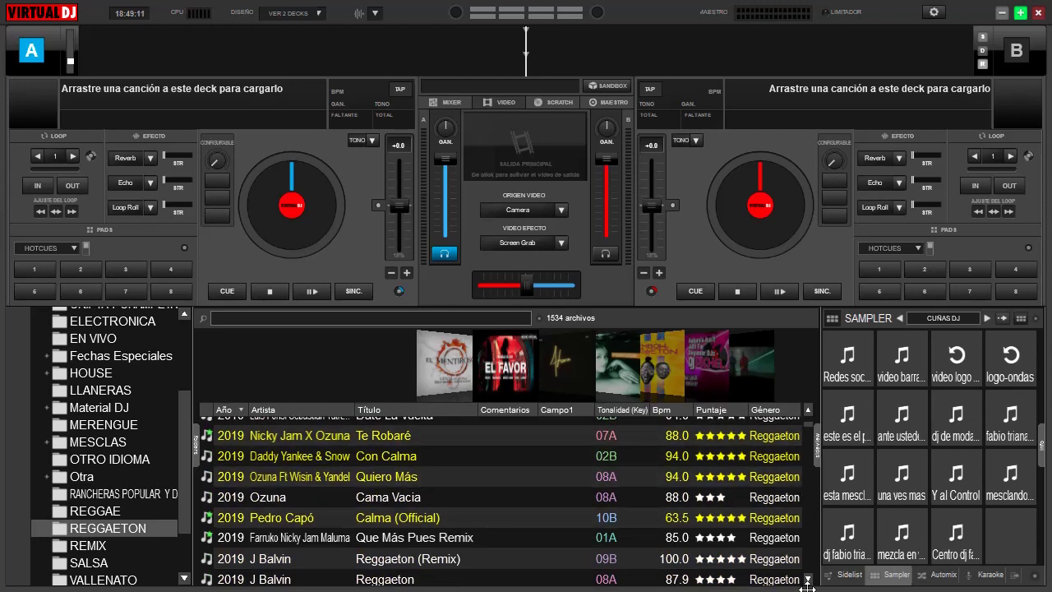
pyautogui.scroll(-5, 809, 582)
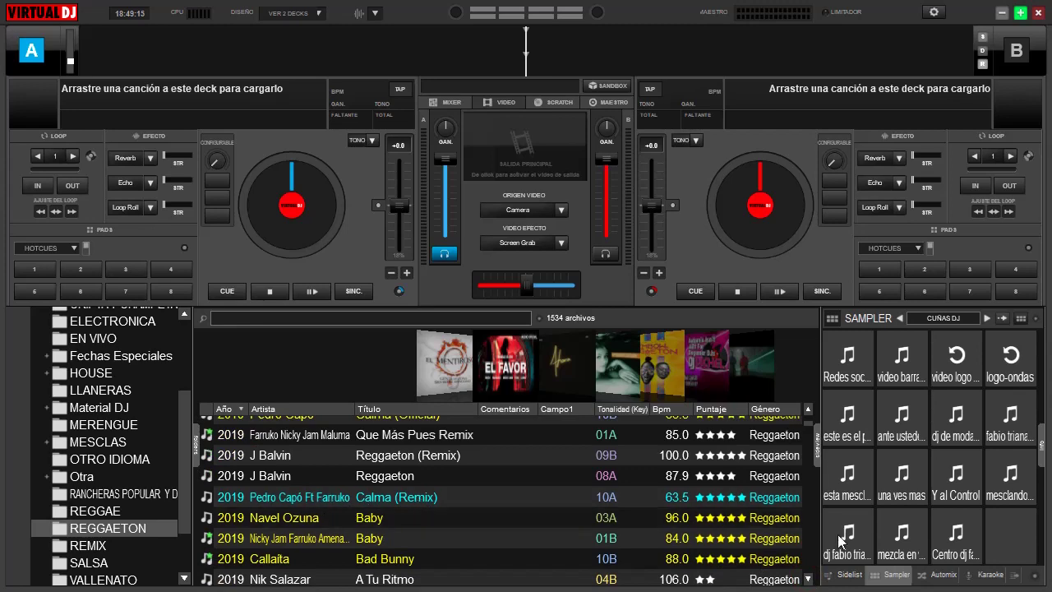
pyautogui.scroll(-13, 811, 582)
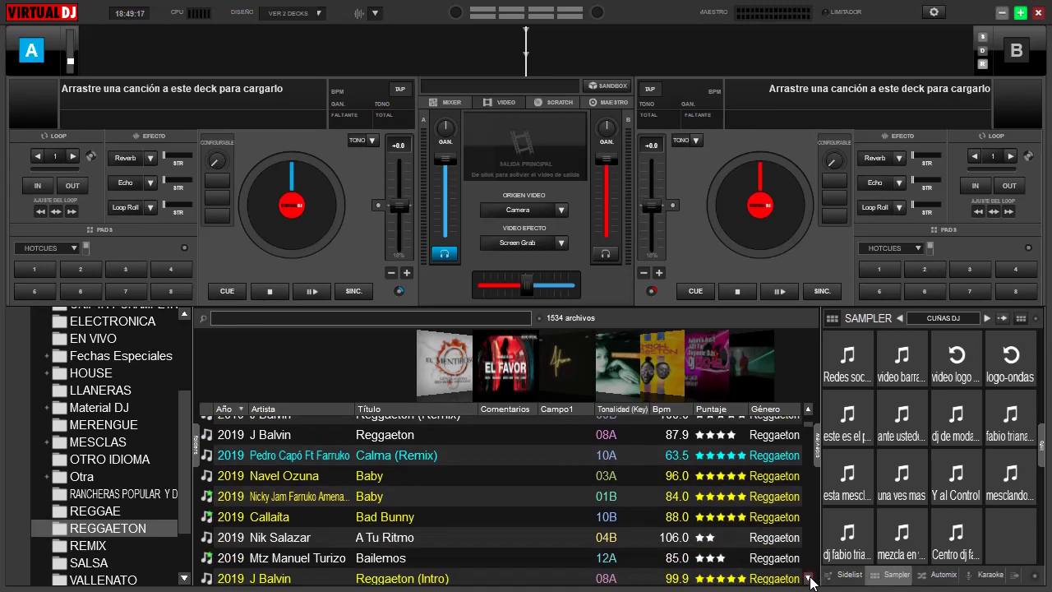
pyautogui.scroll(-20, 811, 582)
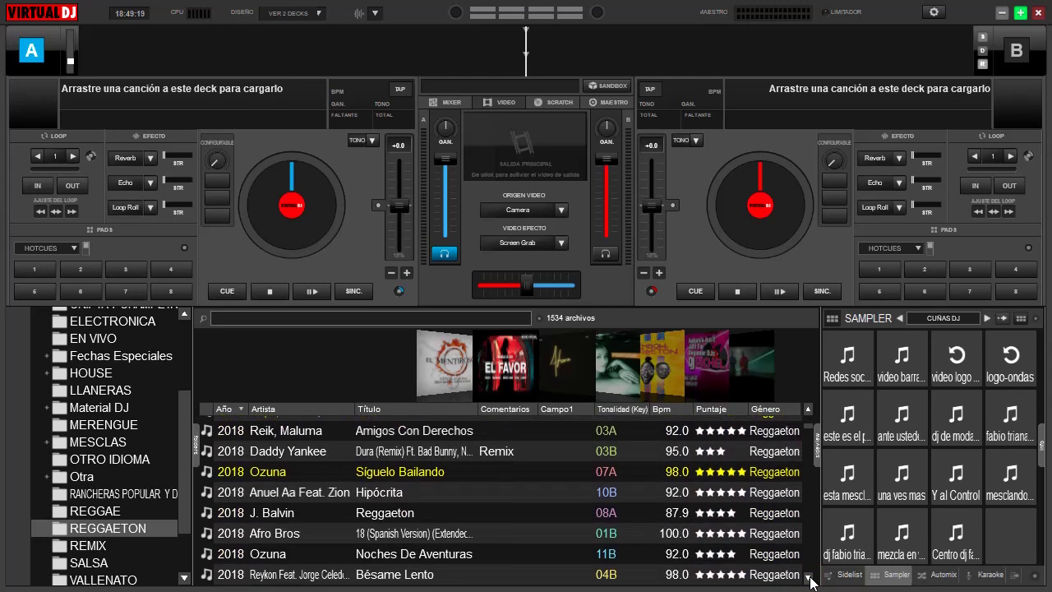
pyautogui.scroll(-15, 810, 581)
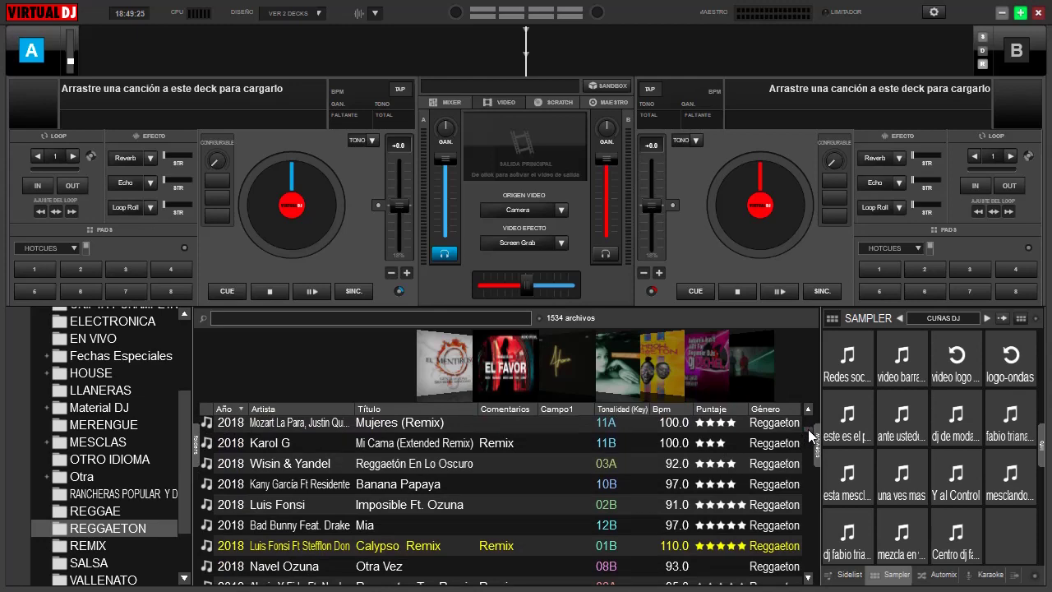
pyautogui.moveTo(808, 429); pyautogui.dragTo(810, 412)
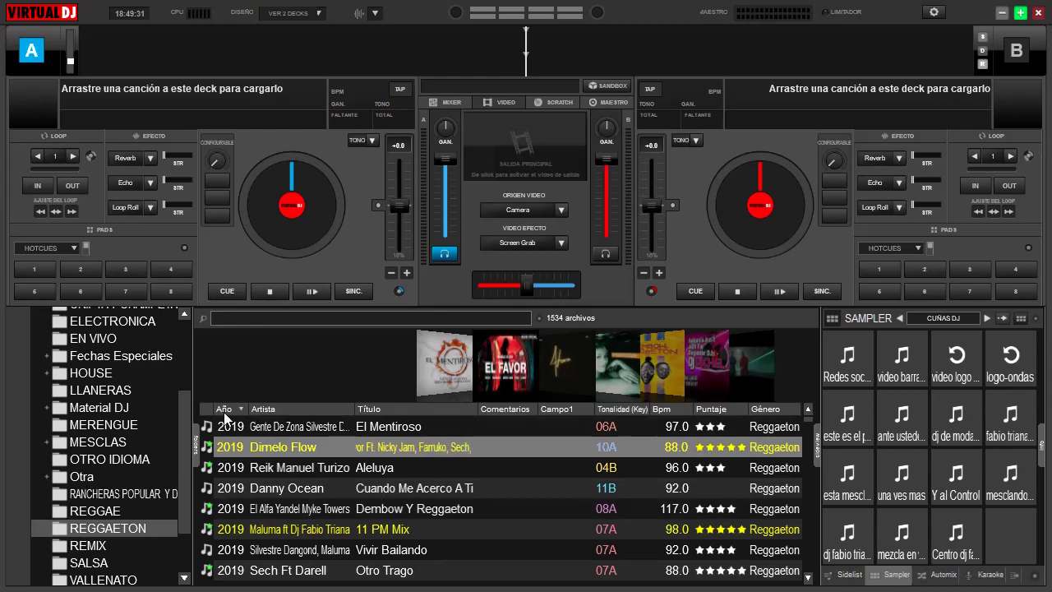
# - Sort the REGGAETON songs by artist, title and key in turn, ending with ascending order by BPM
pyautogui.click(289, 408)
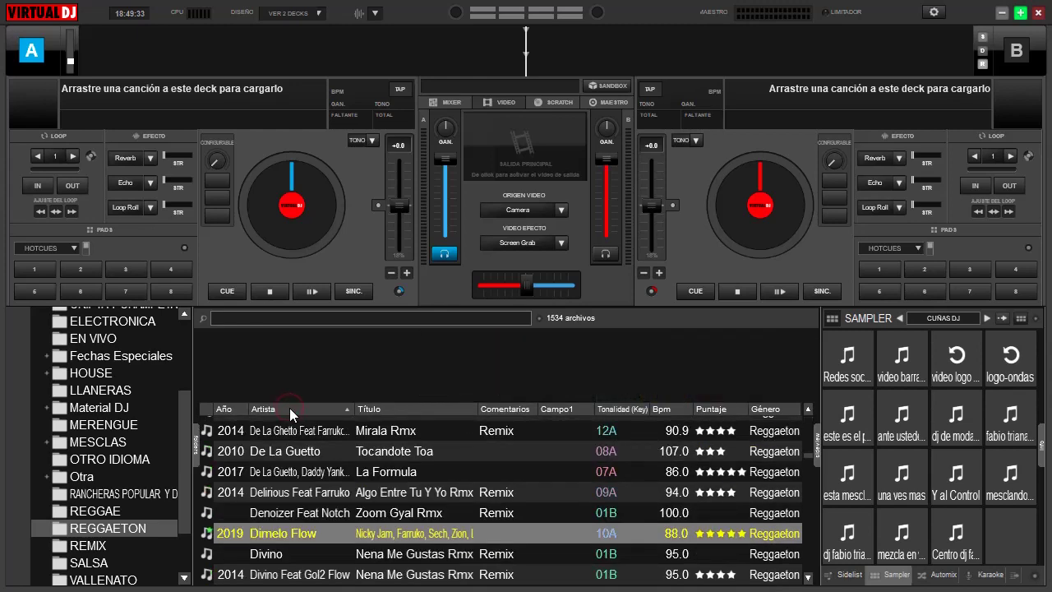
pyautogui.click(401, 407)
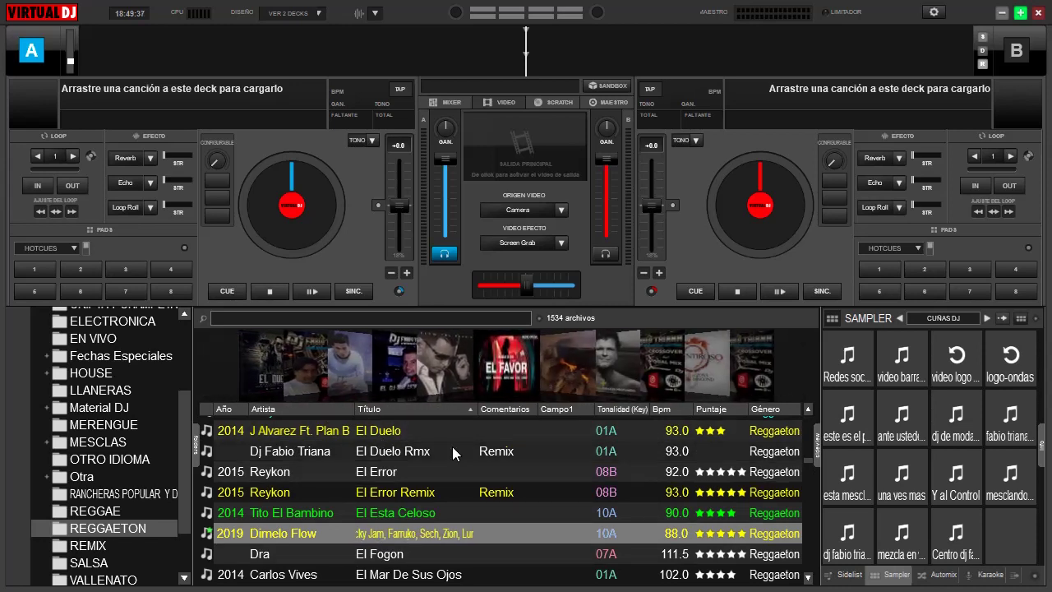
pyautogui.click(623, 410)
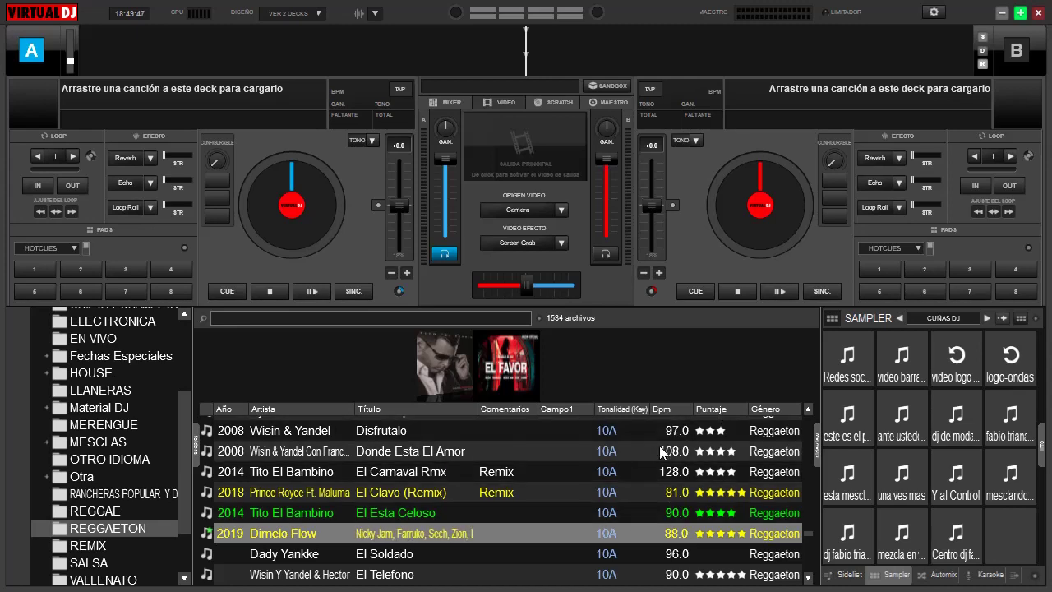
pyautogui.click(670, 411)
pyautogui.click(670, 410)
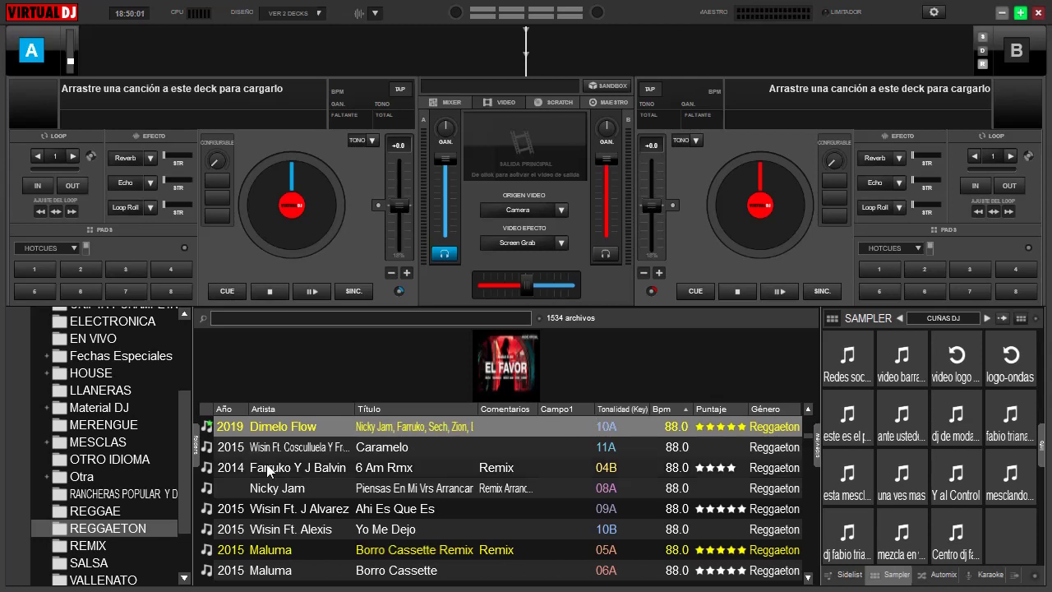
# - Examine the colour setting of the Dimelo Flow song in the tag editor and close the editor
pyautogui.rightClick(388, 426)
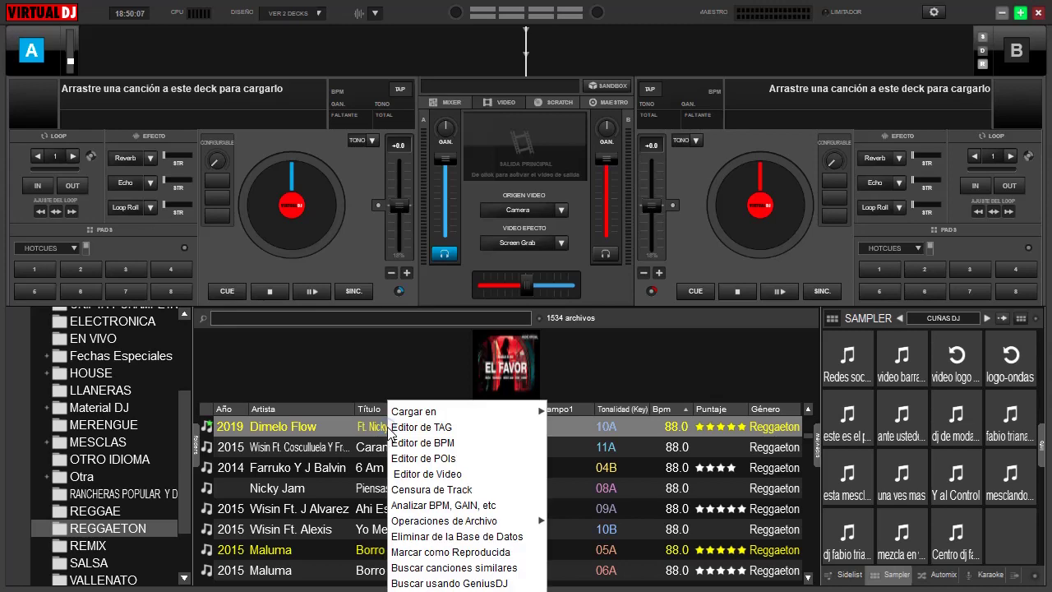
pyautogui.click(406, 429)
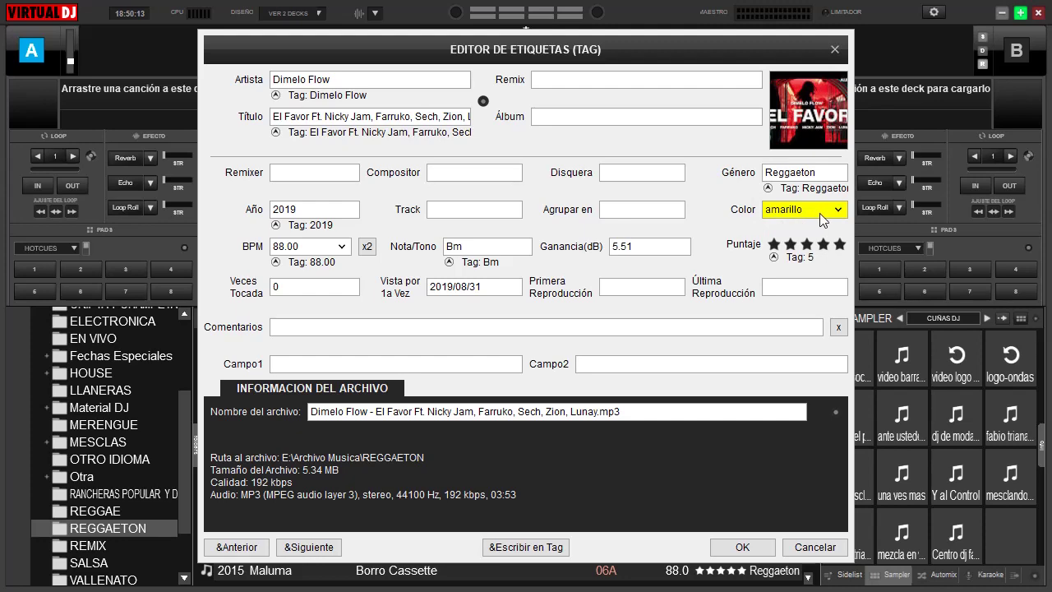
pyautogui.click(742, 548)
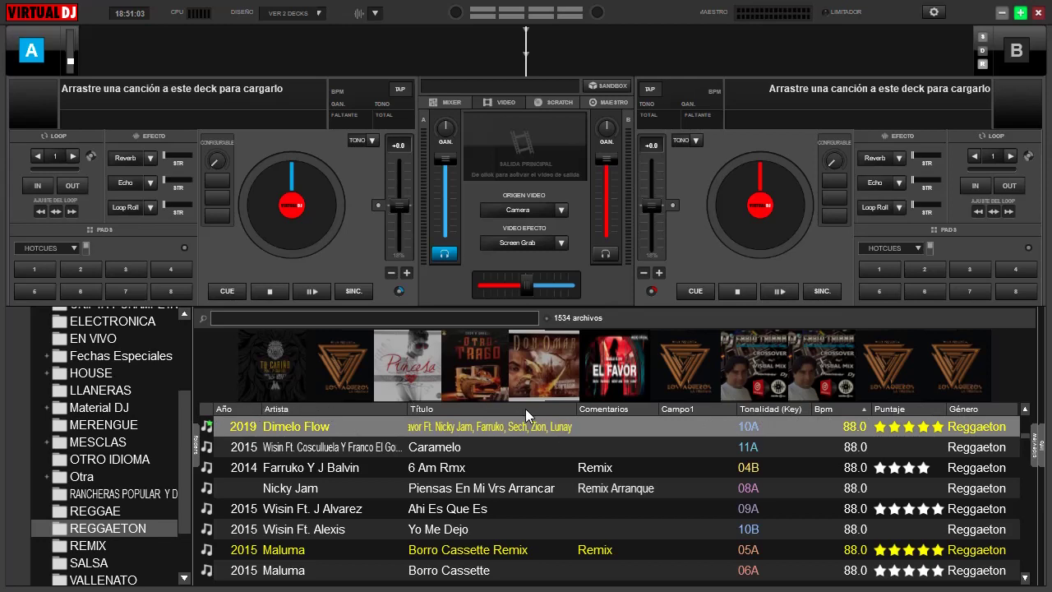
# - Add the Color column to the song list and sort the songs by colour in ascending order
pyautogui.rightClick(705, 410)
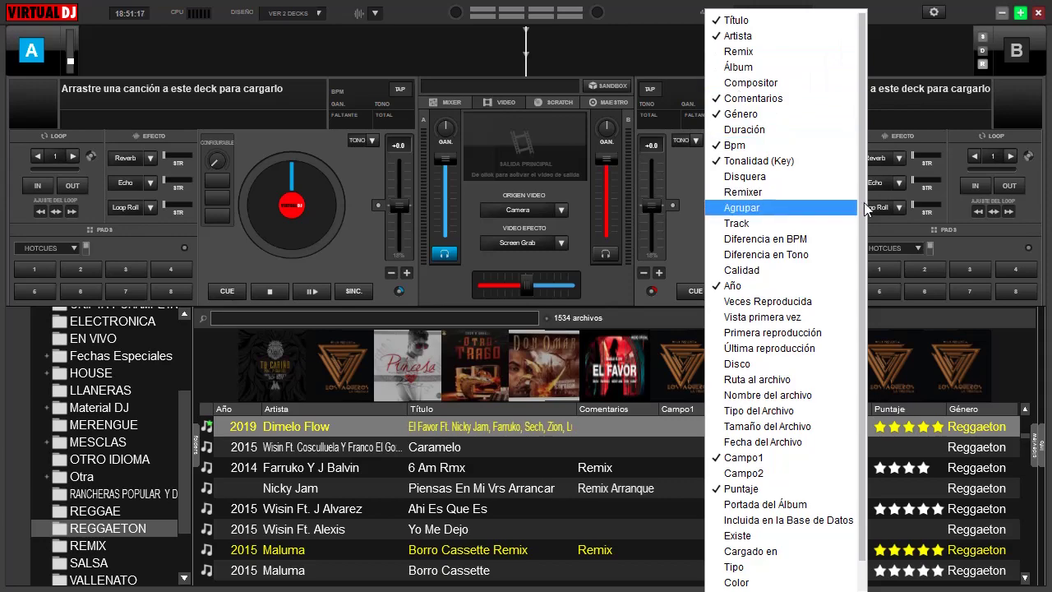
pyautogui.scroll(-1, 862, 268)
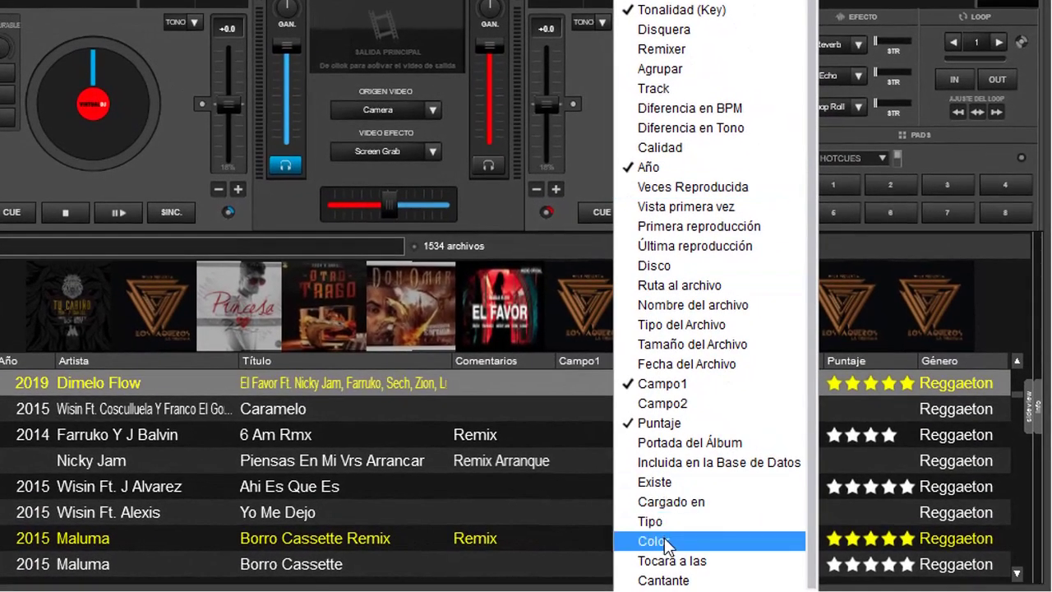
pyautogui.click(665, 541)
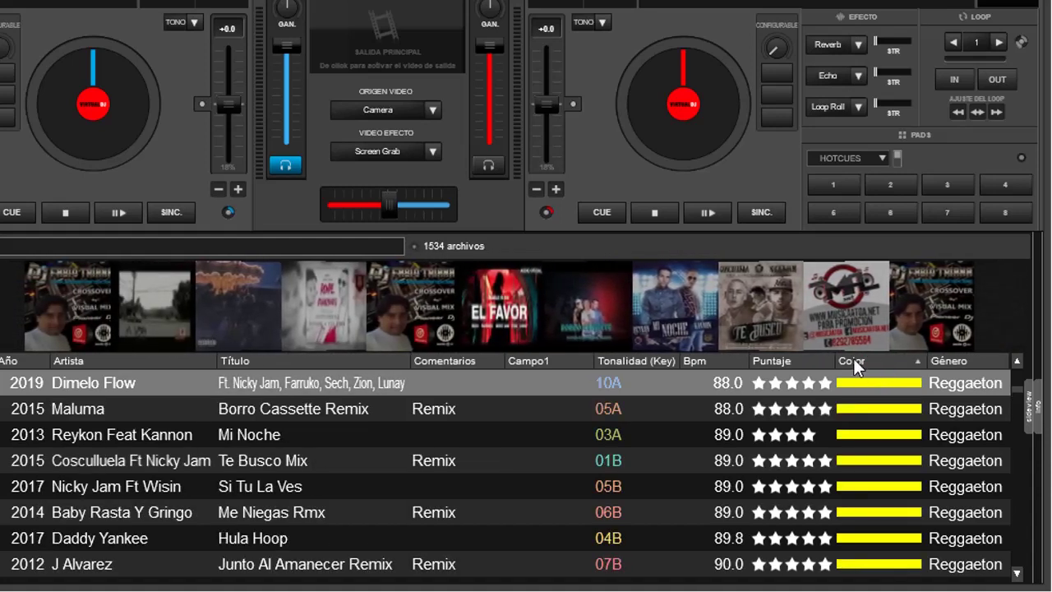
# - Look through the whole colour-sorted list to examine how the yellow, green and uncoloured songs are grouped
pyautogui.click(1017, 573)
pyautogui.moveTo(1017, 573); pyautogui.dragTo(1017, 573)
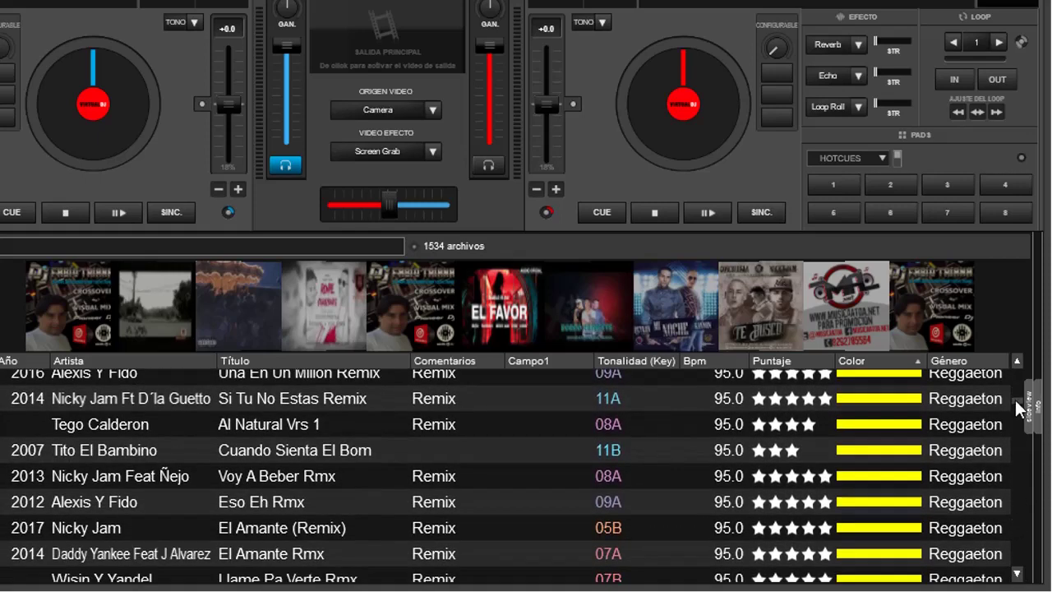
pyautogui.moveTo(1015, 400); pyautogui.dragTo(1015, 432)
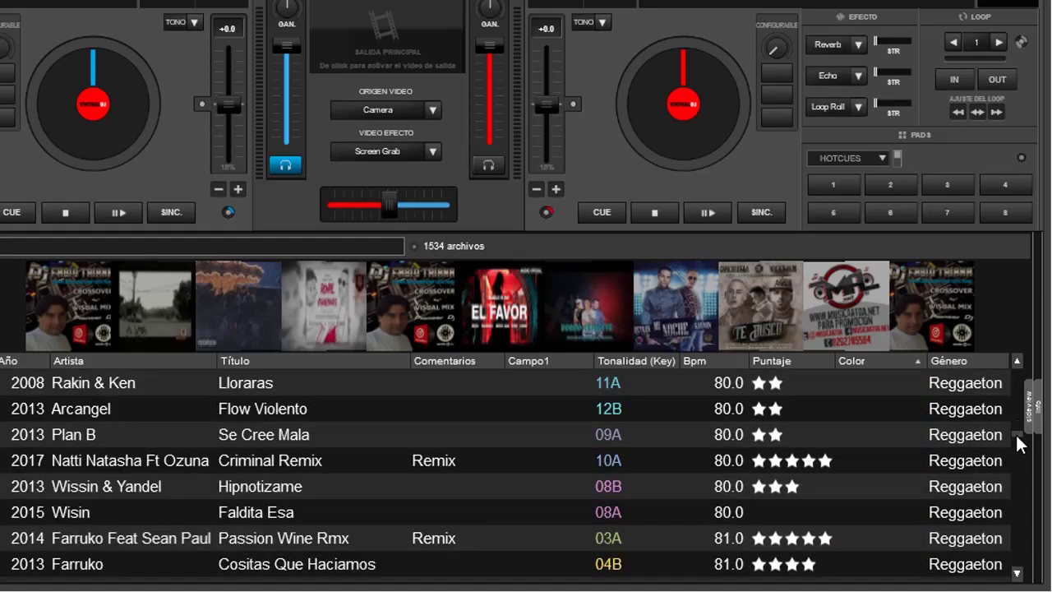
pyautogui.click(1017, 361)
pyautogui.click(1017, 362)
pyautogui.click(1017, 363)
pyautogui.moveTo(1020, 432); pyautogui.dragTo(1018, 578)
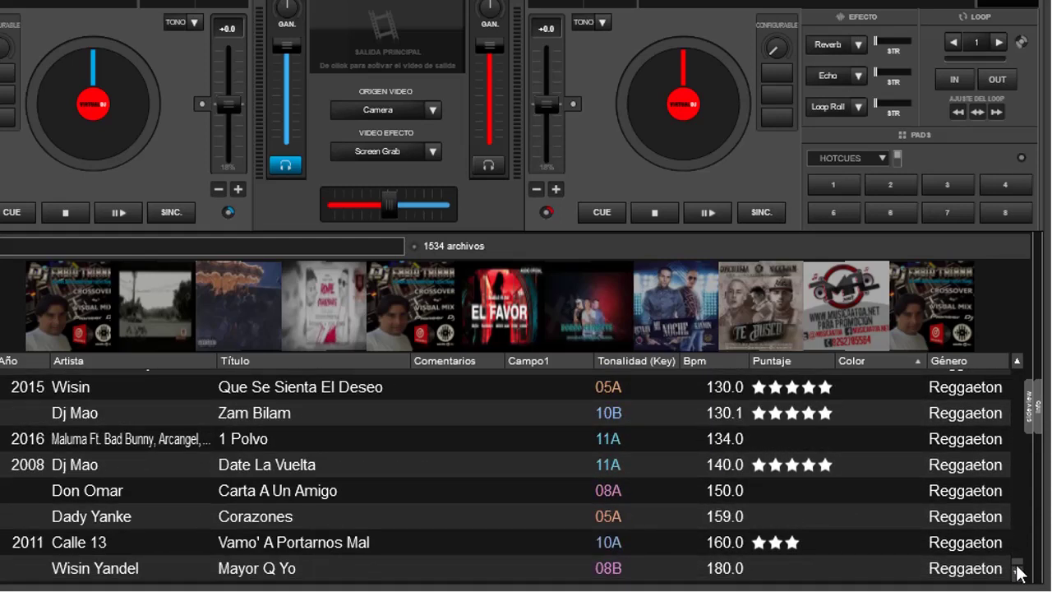
pyautogui.moveTo(1020, 570); pyautogui.dragTo(1016, 361)
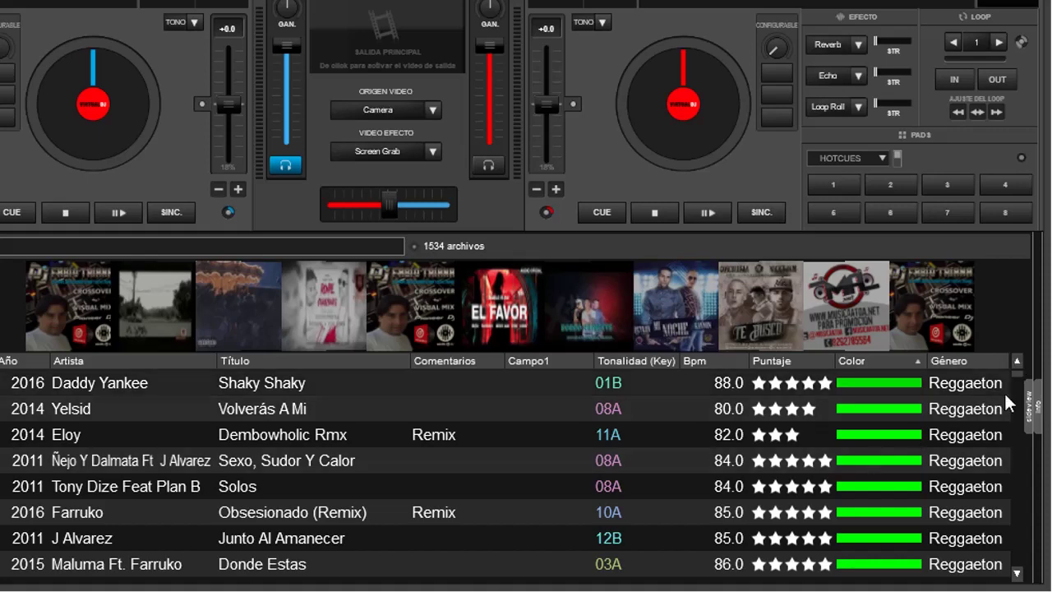
pyautogui.moveTo(1019, 382)
pyautogui.mouseDown()
pyautogui.moveTo(1024, 400)
pyautogui.moveTo(1021, 368)
pyautogui.mouseUp()
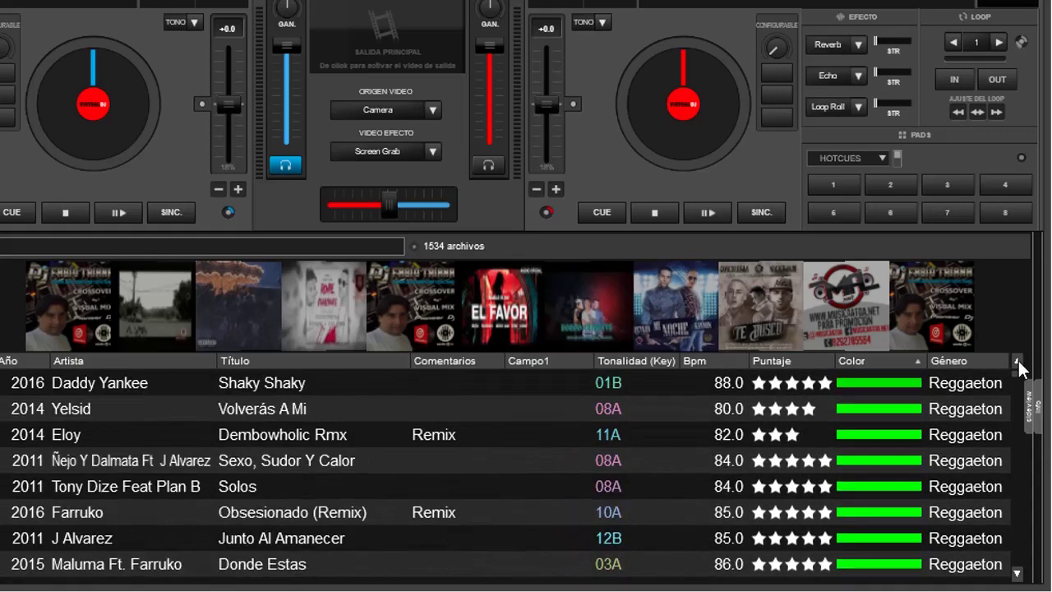
# - Reverse the colour sort to descending, inspect the end of the list, and restore the ascending order
pyautogui.click(886, 360)
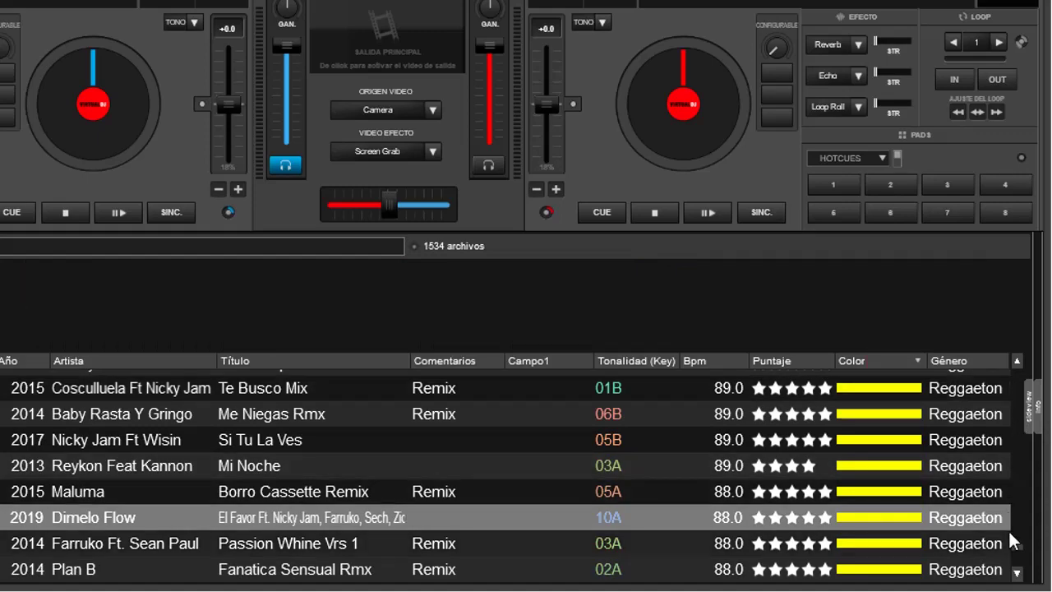
pyautogui.moveTo(1011, 526); pyautogui.dragTo(1019, 580)
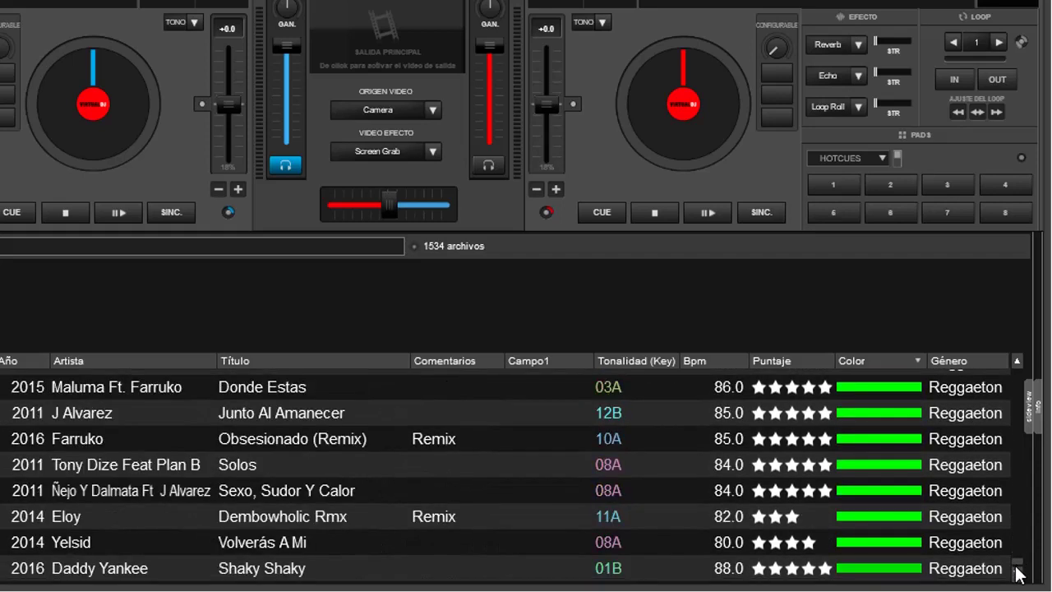
pyautogui.click(879, 364)
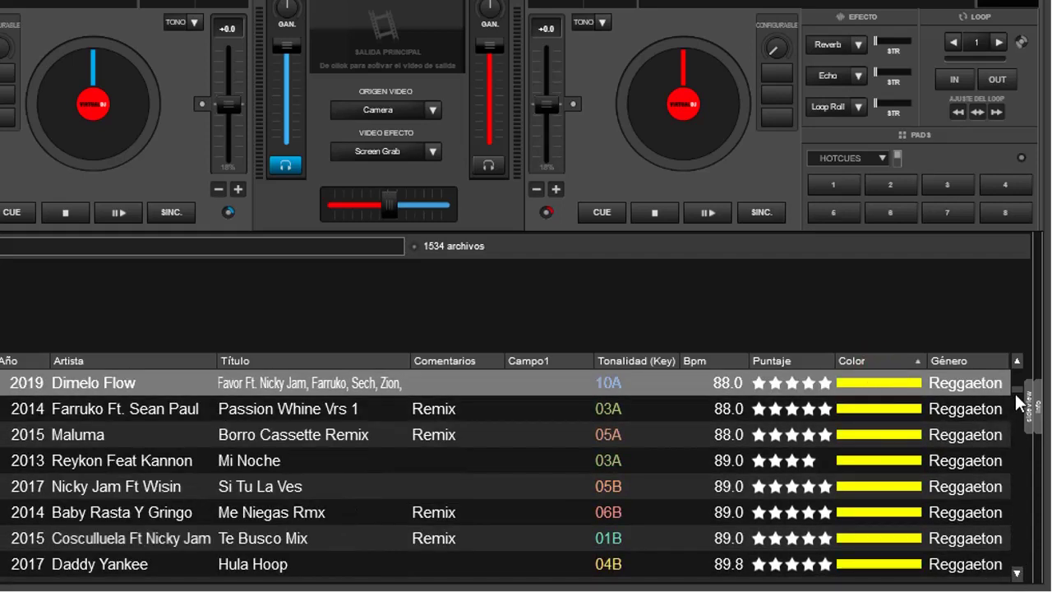
pyautogui.moveTo(1015, 393); pyautogui.dragTo(1017, 367)
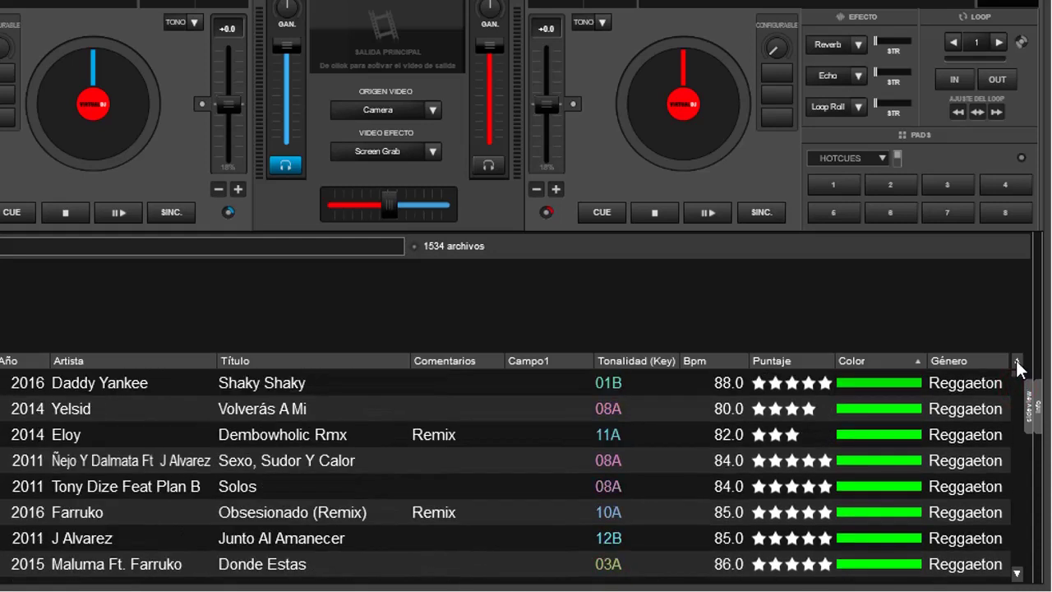